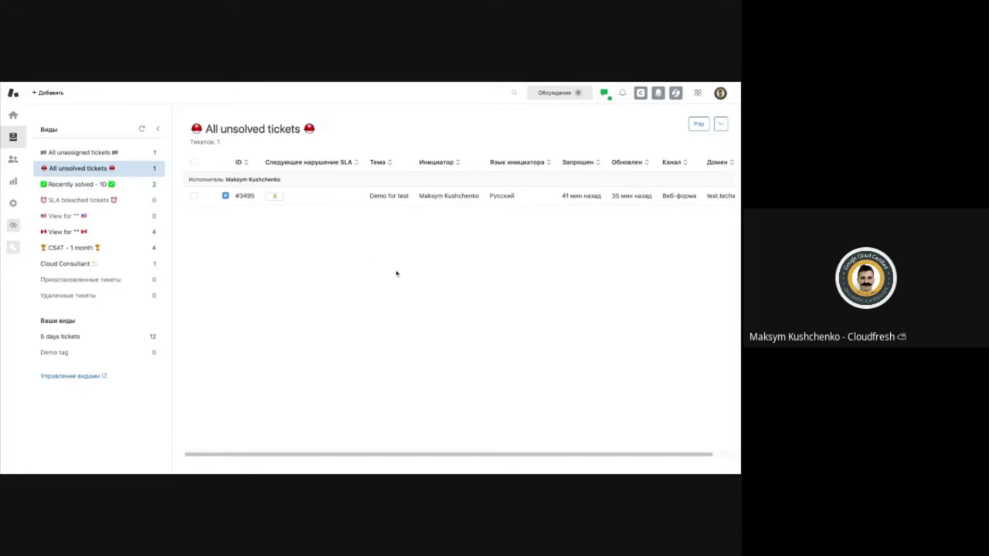
Go to the Admin Center, search its settings for "коне" and open the "Конечные пользователи" page.
left_click(698, 94)
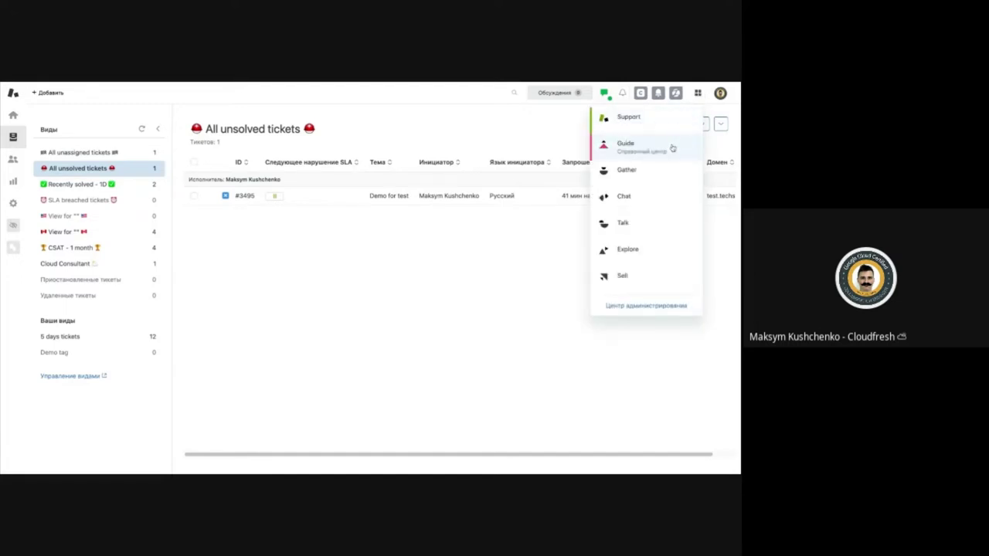
left_click(632, 308)
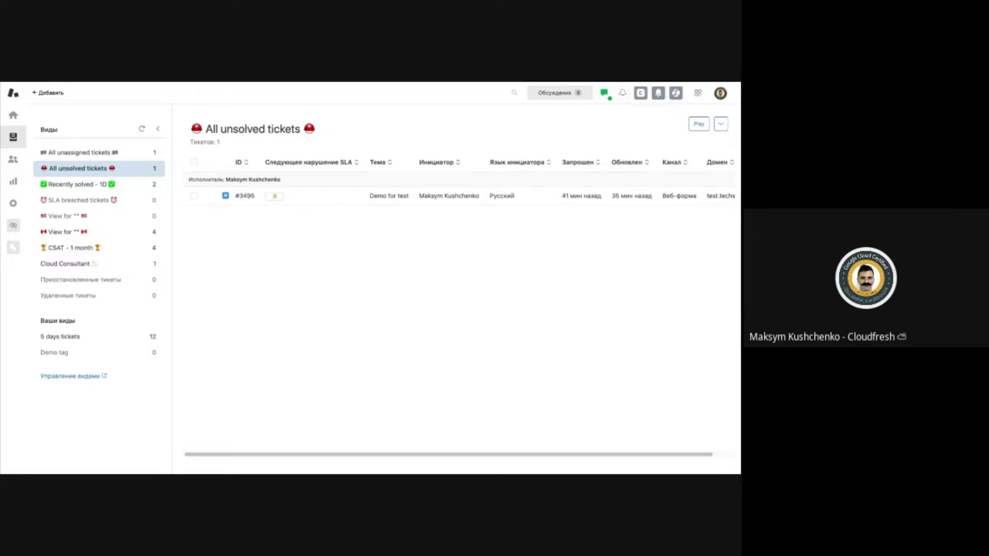
left_click(54, 172)
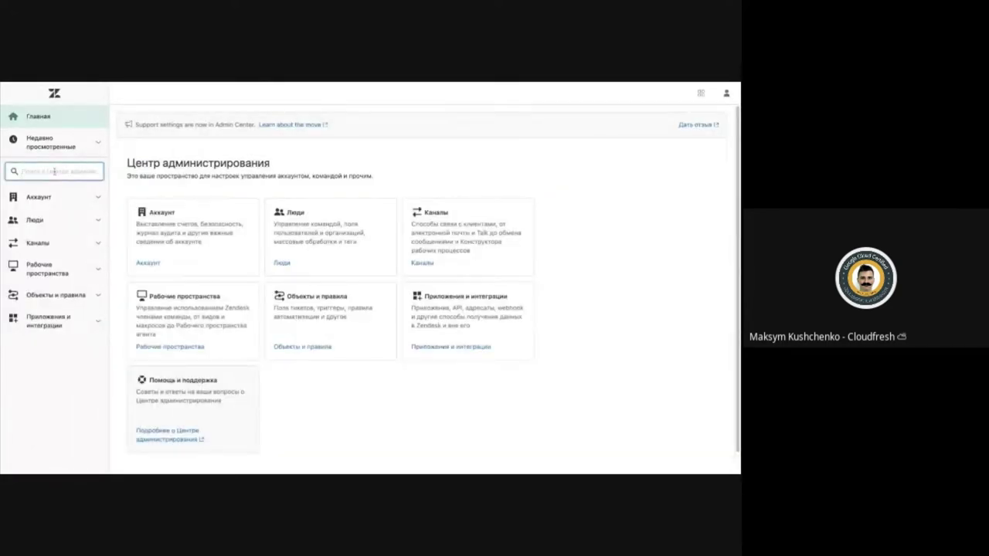
type("к")
key("BackSpace")
type("коне")
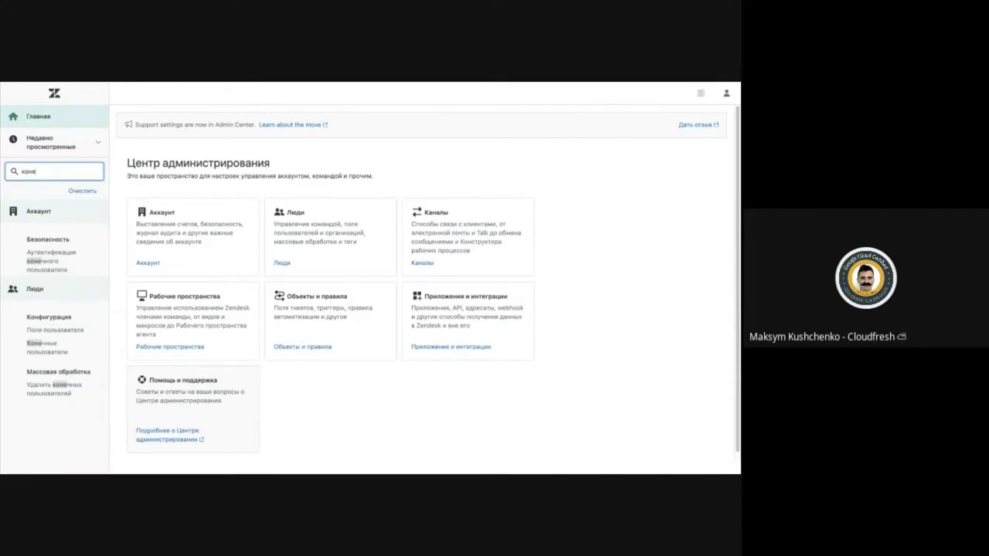
left_click(48, 341)
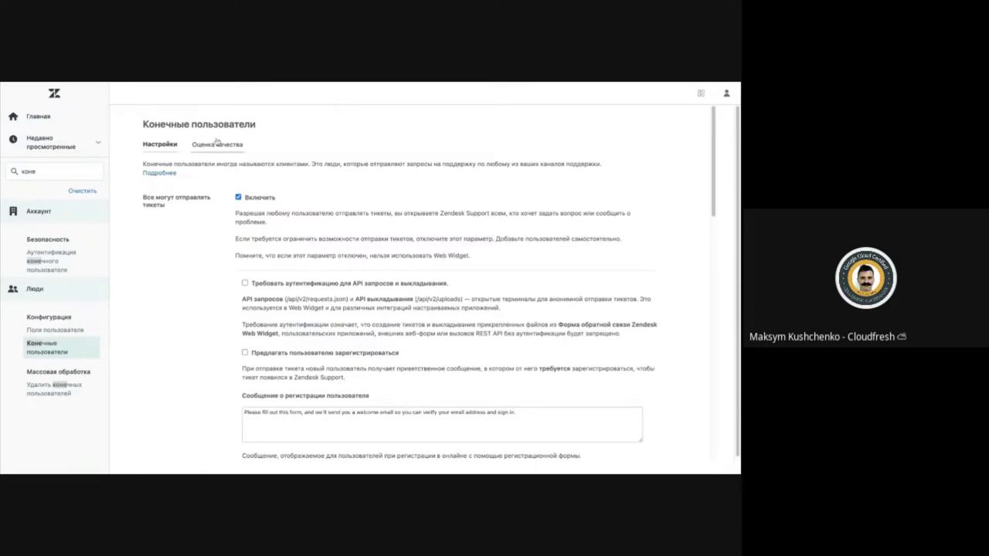
Open the "Оценка качества" settings for end users and review the rating permission, follow-up question and embedded widget options.
left_click(217, 144)
scroll(296, 189, "down", 1)
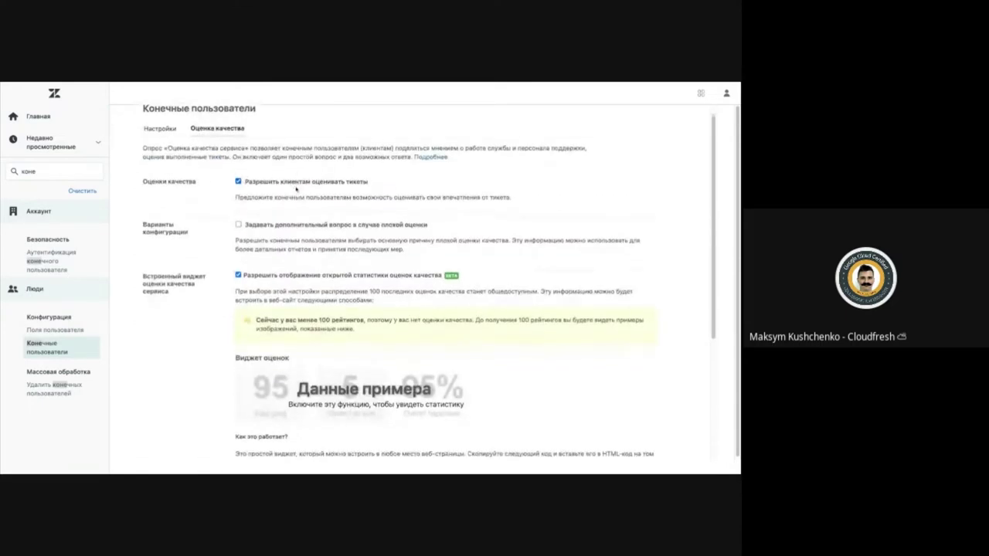
scroll(231, 175, "down", 1)
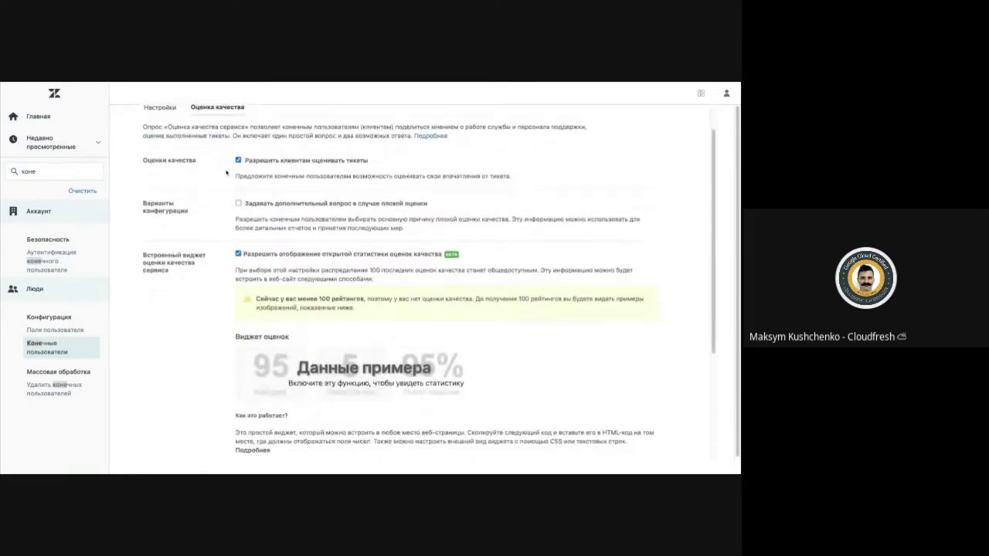
scroll(226, 172, "down", 1)
scroll(429, 285, "down", 1)
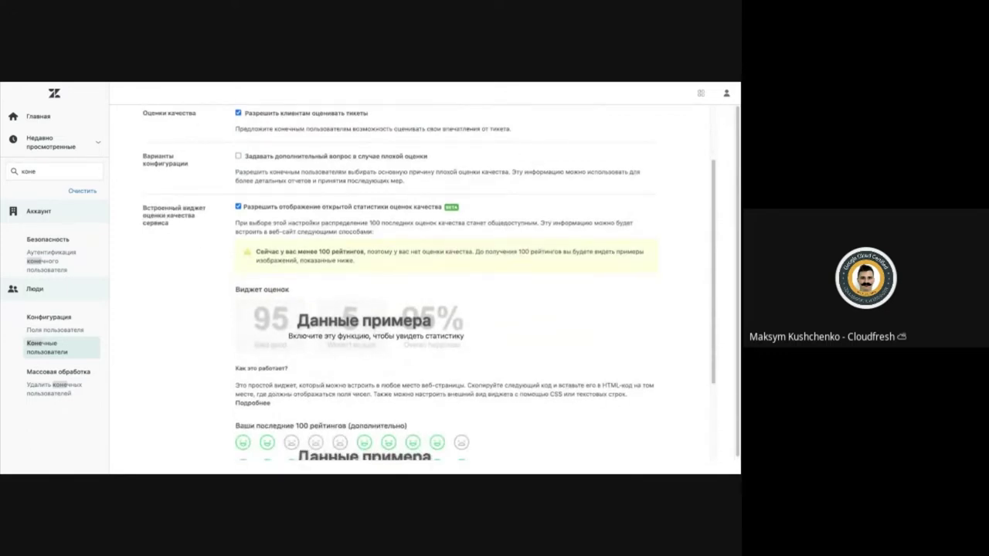
scroll(262, 165, "down", 1)
scroll(262, 165, "up", 3)
scroll(262, 165, "down", 6)
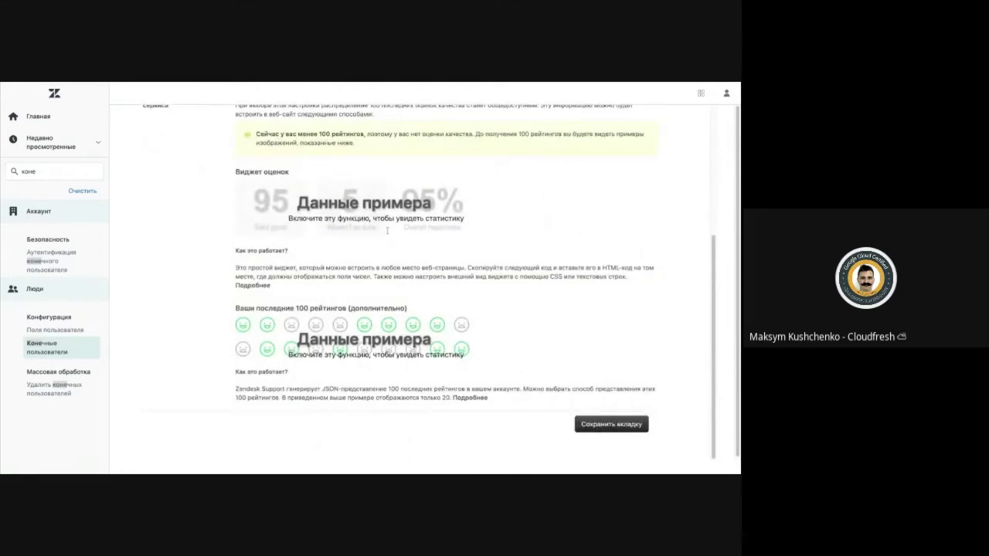
scroll(387, 230, "up", 5)
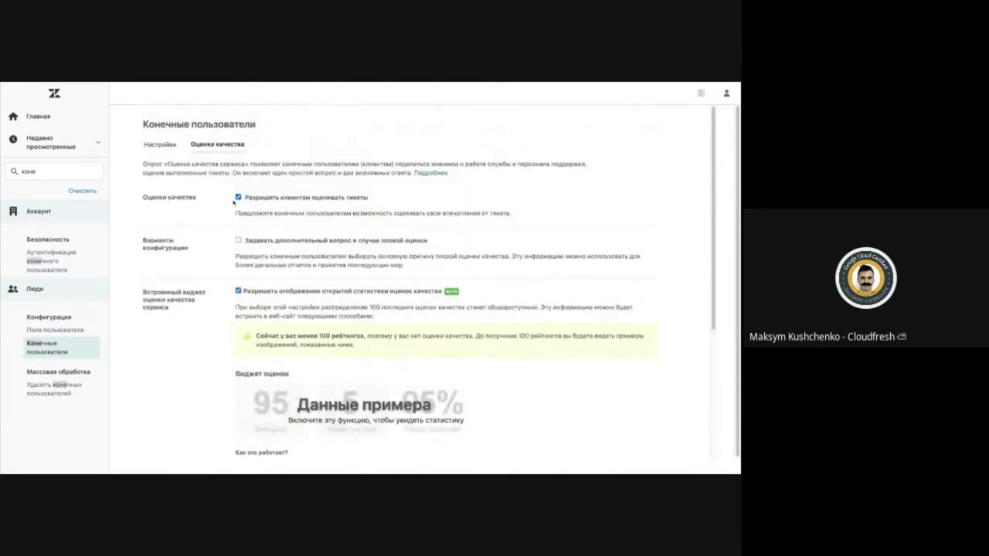
scroll(298, 195, "down", 1)
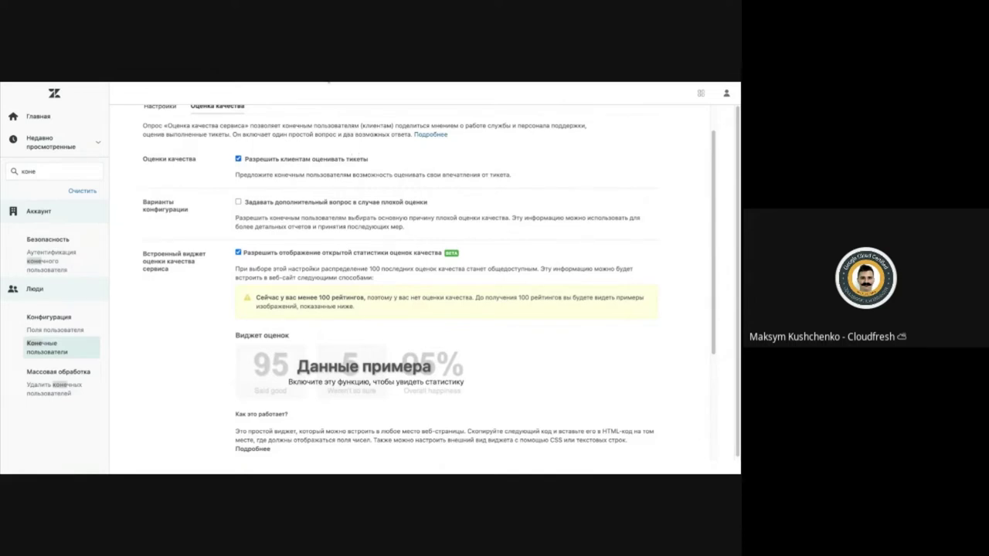
Replace the settings search with "триг" and open the "Триггеры" page.
left_click(68, 165)
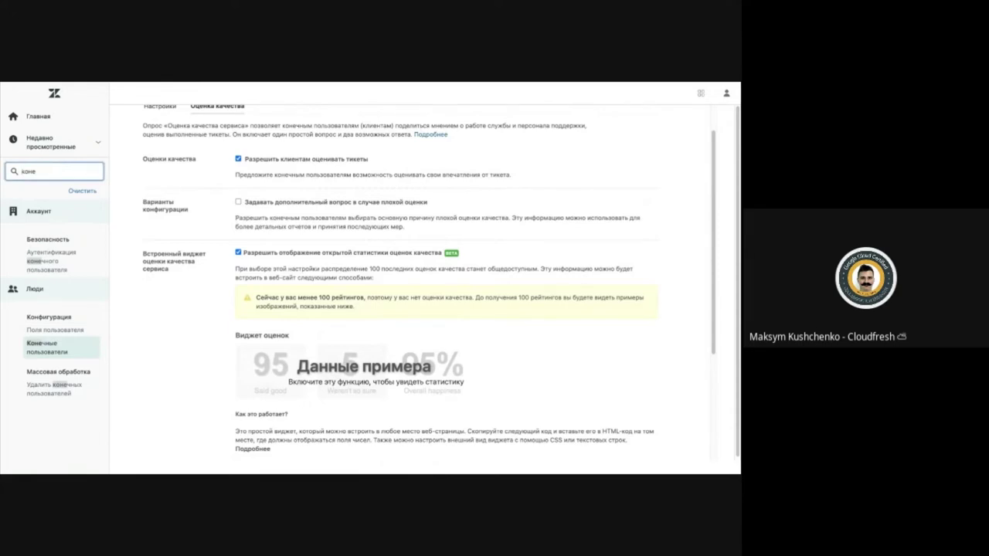
left_click(79, 190)
type("триг")
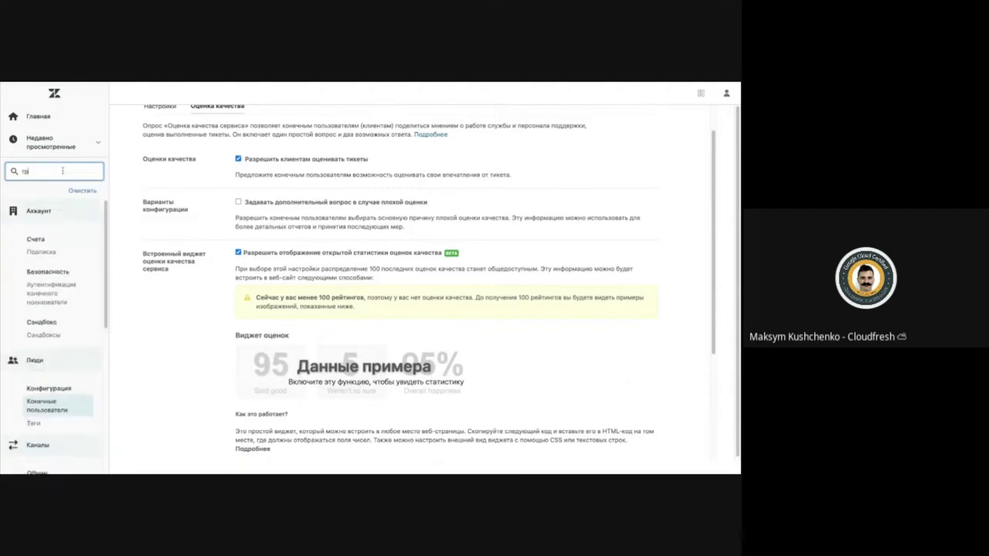
left_click(46, 253)
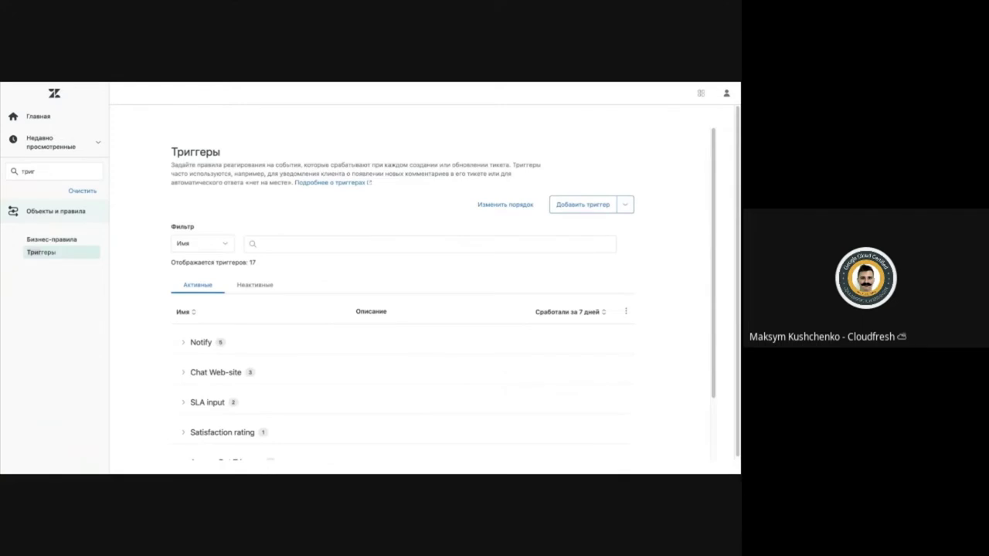
Expand the Satisfaction rating category and open the "Request customer satisfaction rating (system trigger)" trigger.
scroll(402, 309, "down", 1)
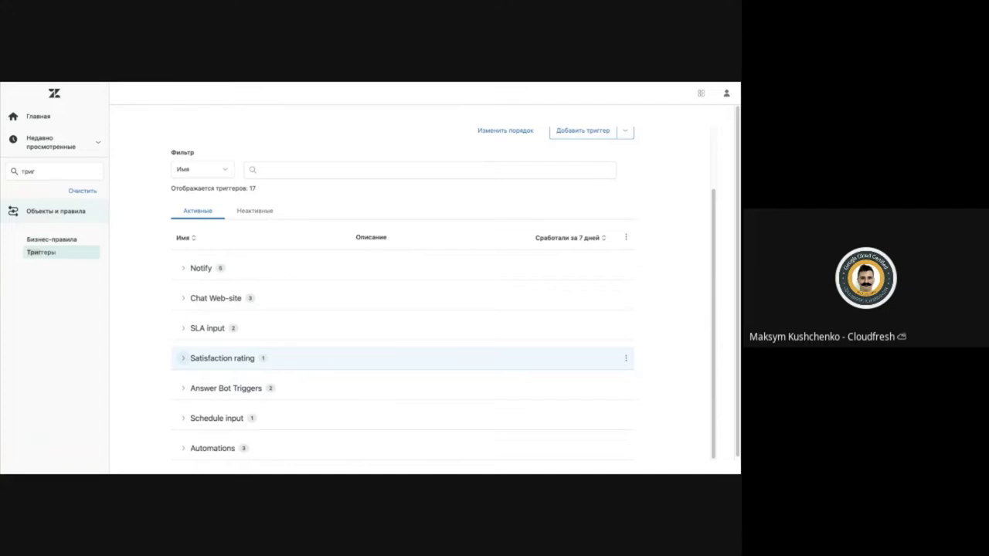
left_click(279, 358)
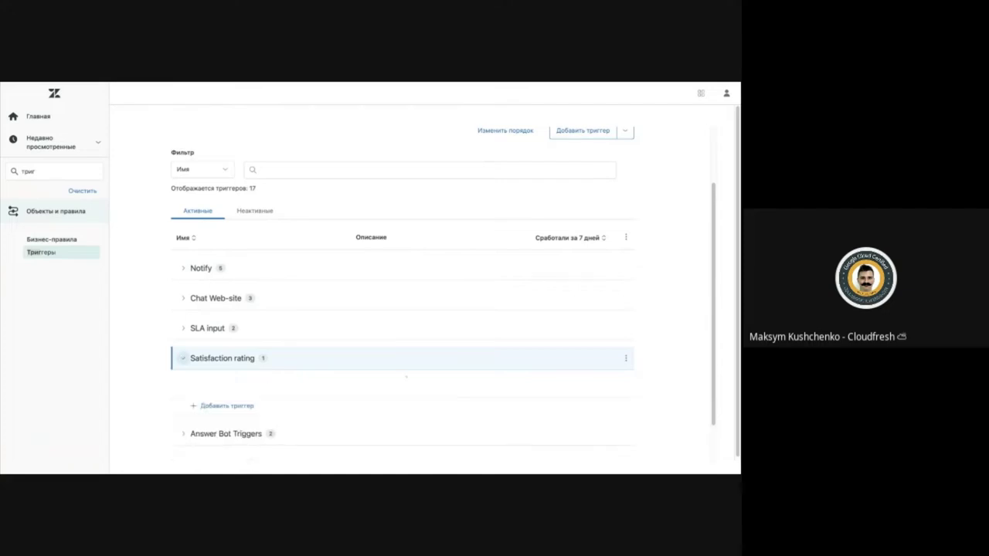
scroll(278, 340, "down", 1)
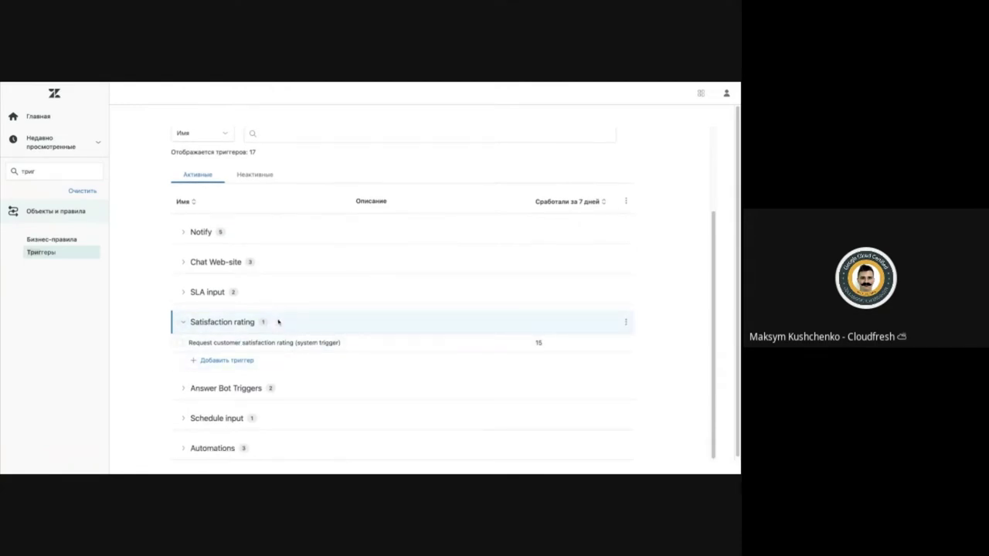
left_click(235, 346)
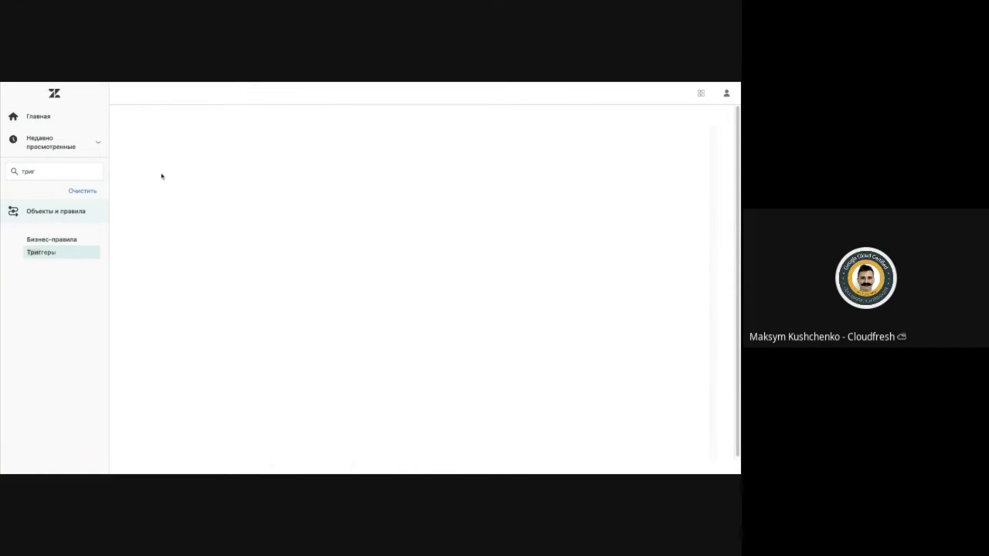
Review the trigger's conditions, including the values available for the "Оценка качества" condition, without changing them.
scroll(309, 270, "down", 4)
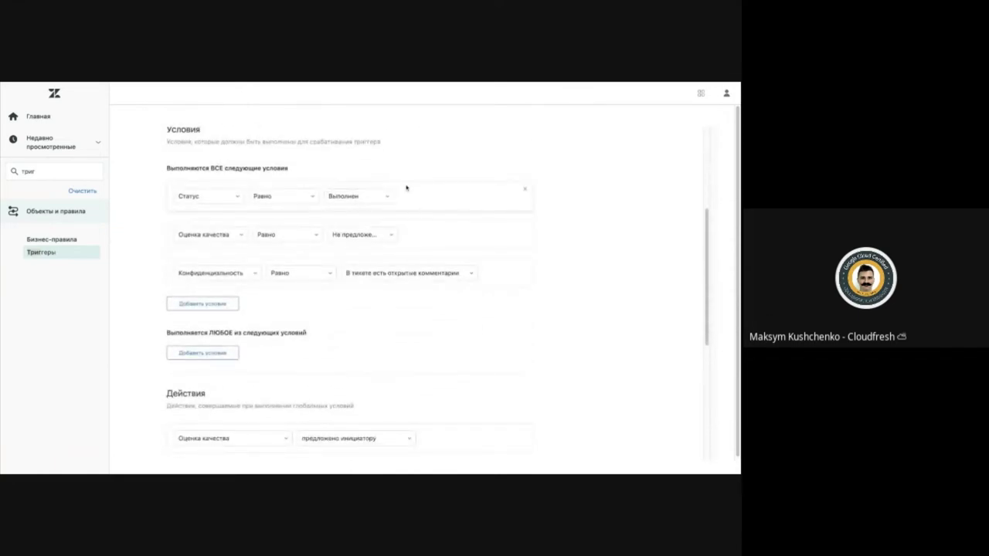
left_click(331, 232)
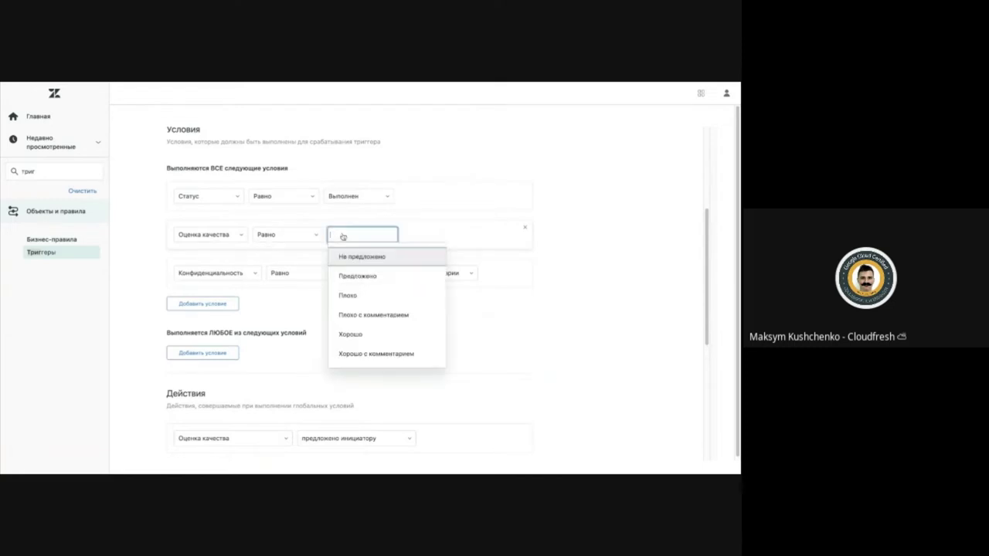
left_click(462, 213)
scroll(589, 183, "down", 2)
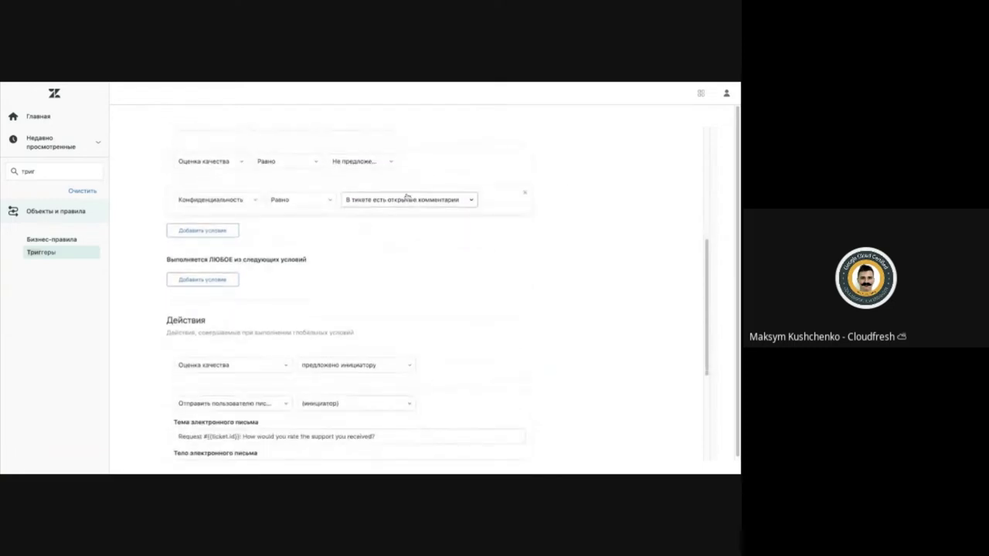
scroll(441, 258, "down", 2)
scroll(443, 259, "up", 2)
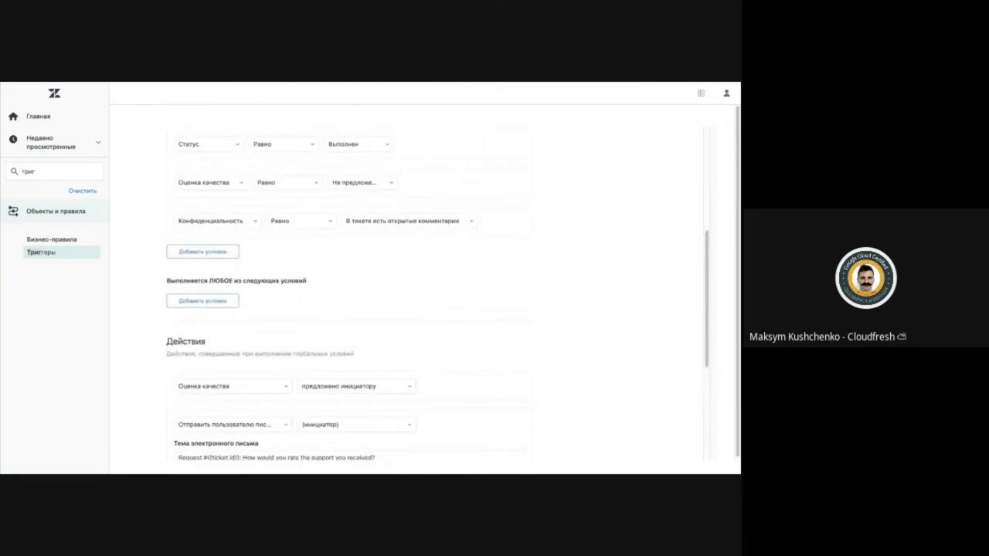
scroll(442, 259, "down", 1)
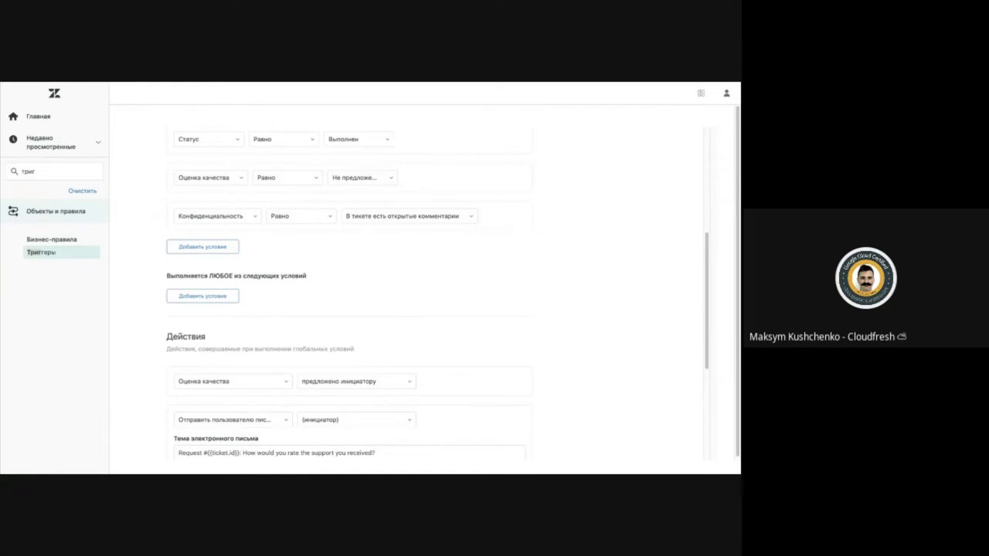
Examine the trigger's actions, including the rating offer to the requester and the email's subject and body.
scroll(389, 214, "down", 1)
scroll(391, 231, "down", 2)
scroll(497, 187, "down", 3)
scroll(496, 189, "up", 1)
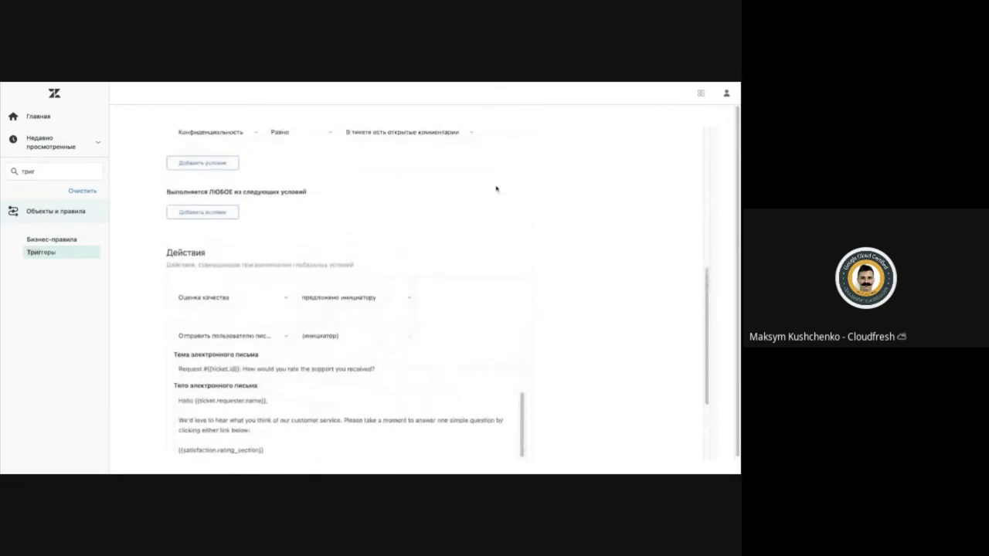
scroll(496, 188, "down", 3)
left_click_drag(166, 170, 337, 183)
left_click(337, 183)
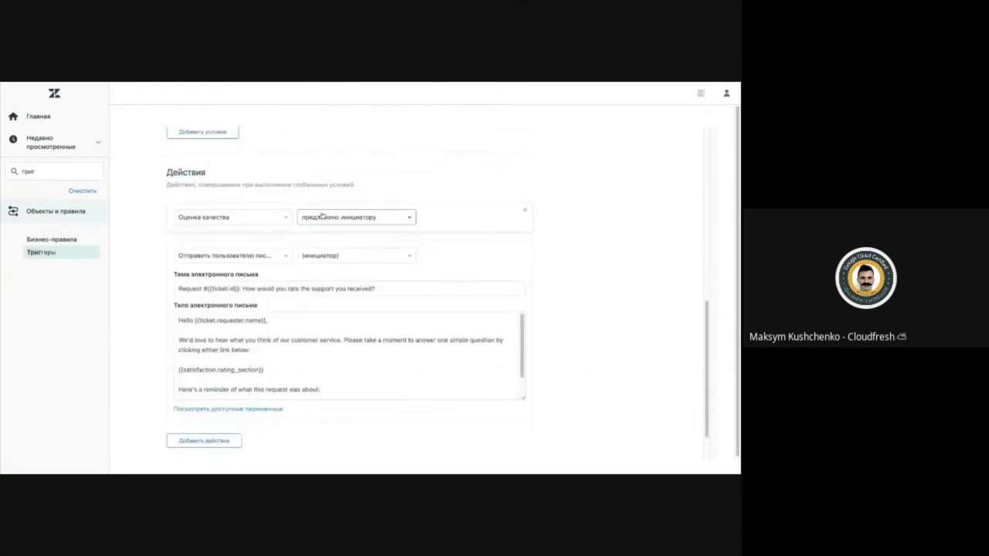
scroll(294, 331, "down", 1)
scroll(292, 330, "up", 1)
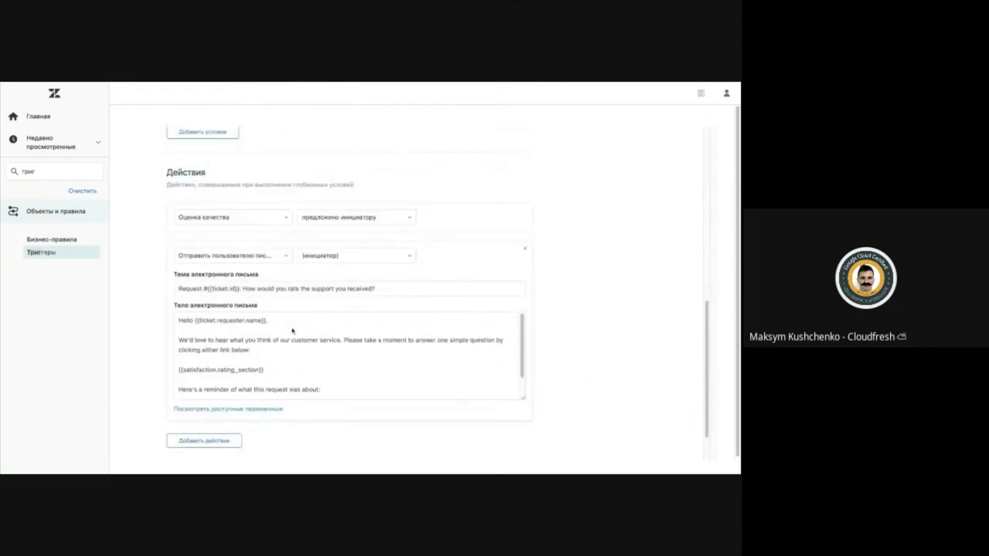
Look over the whole trigger once more, from its name and category through the conditions to the actions.
scroll(607, 283, "up", 10)
scroll(607, 283, "down", 10)
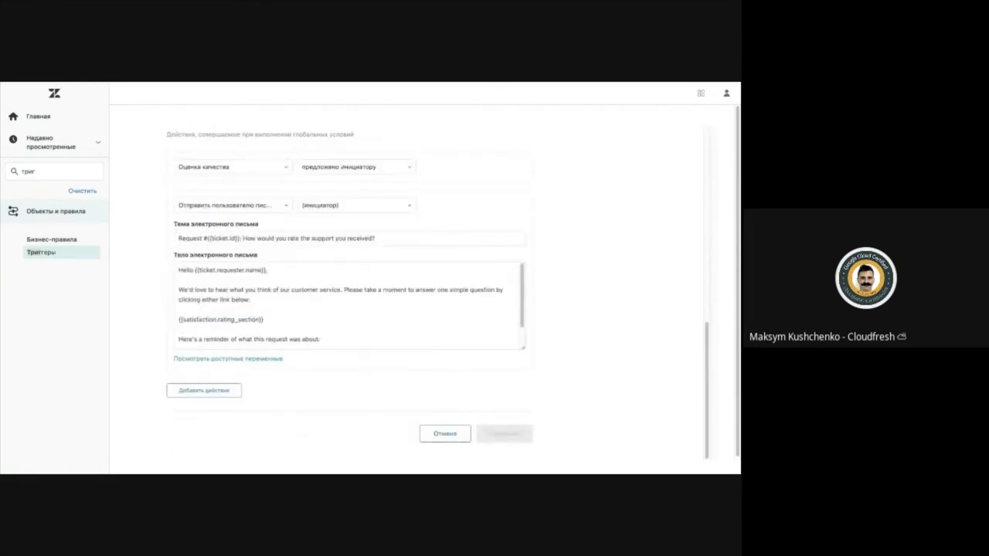
scroll(561, 298, "up", 10)
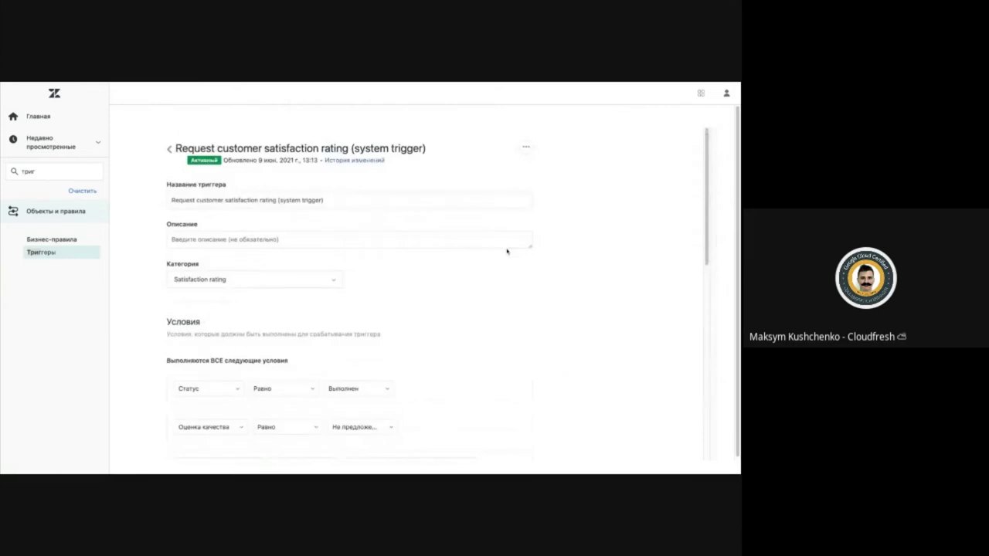
scroll(561, 298, "down", 4)
left_click_drag(280, 243, 165, 190)
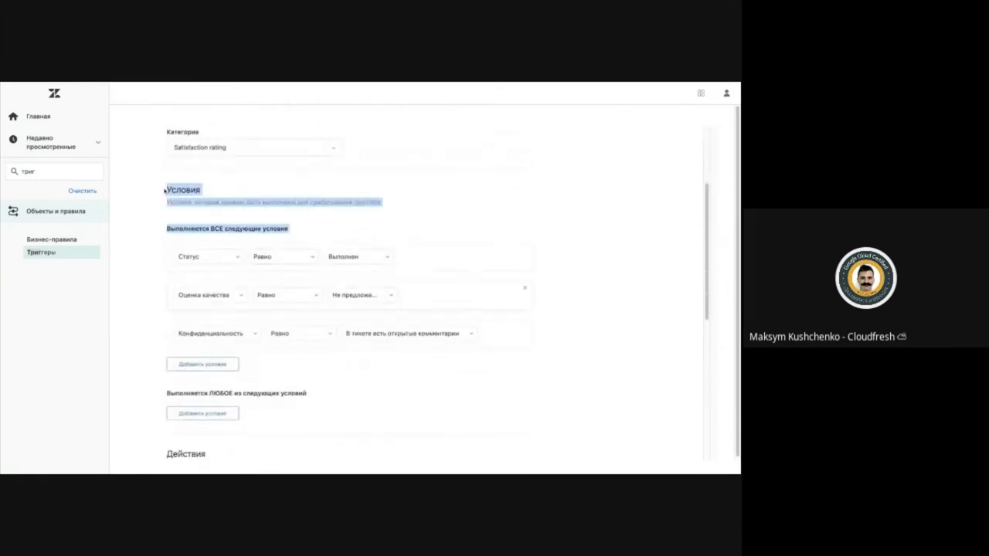
left_click(585, 400)
Highlight the {{satisfaction.rating_section}} placeholder in the email body to inspect it, leaving the text unedited.
scroll(576, 358, "down", 6)
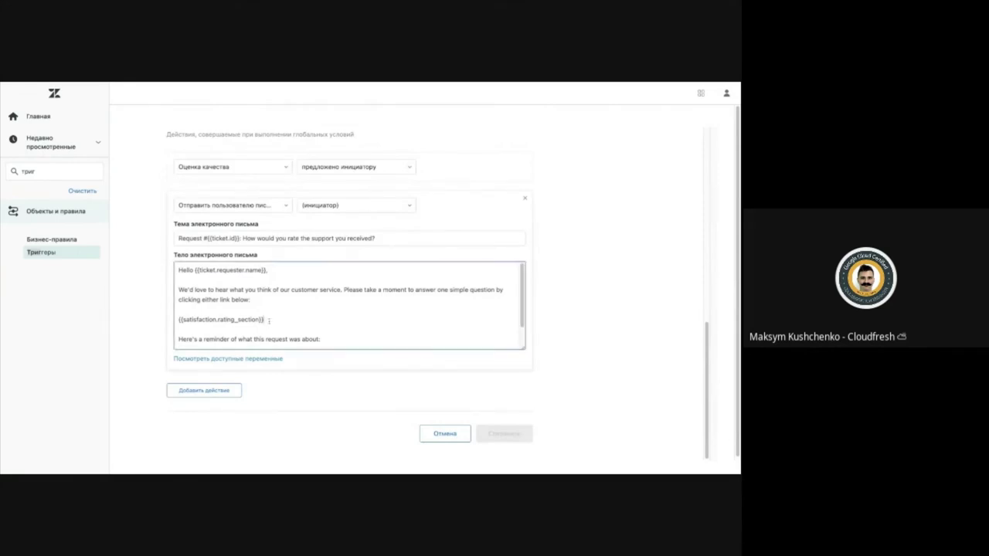
triple_click(269, 319)
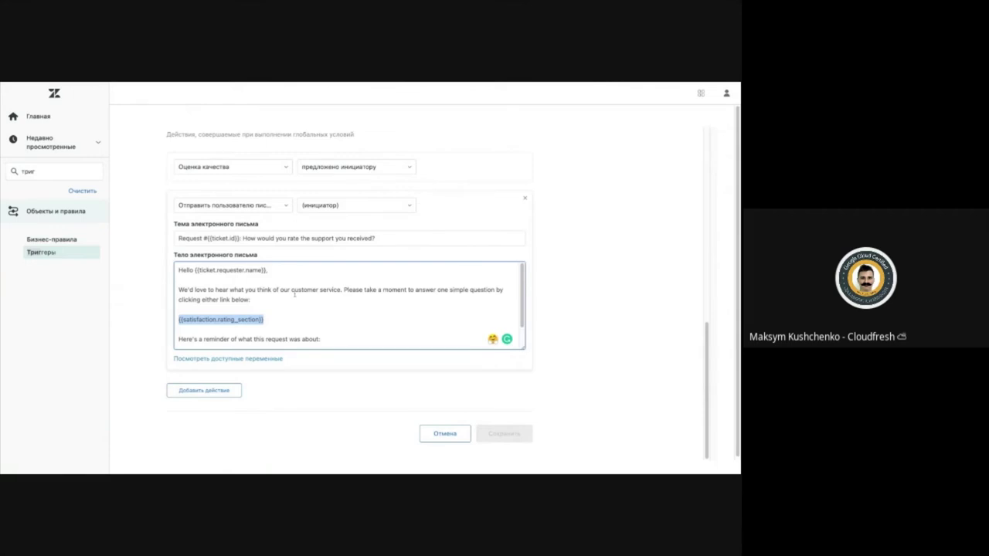
left_click(246, 306)
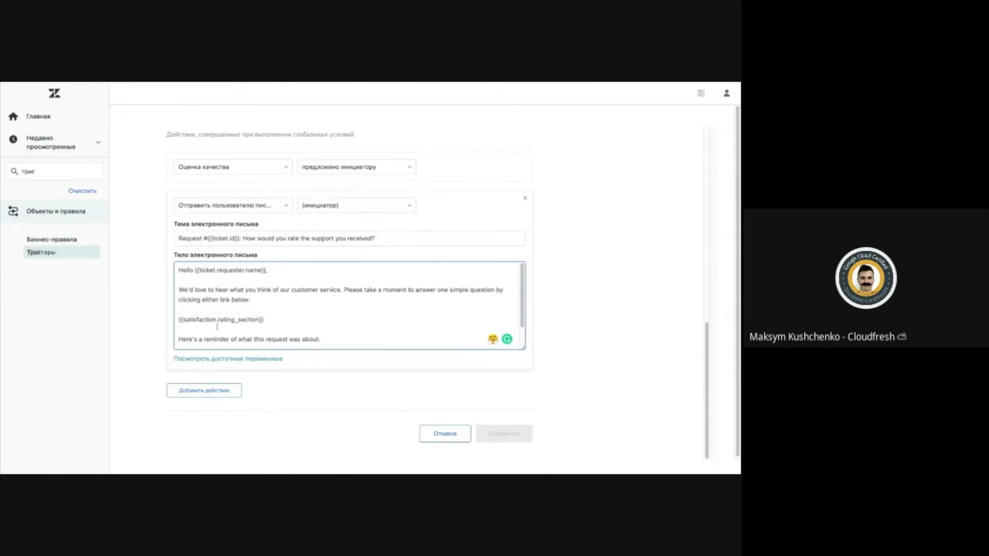
Return to the Support ticket views and open the "CSAT - 1 month" view.
left_click(308, 81)
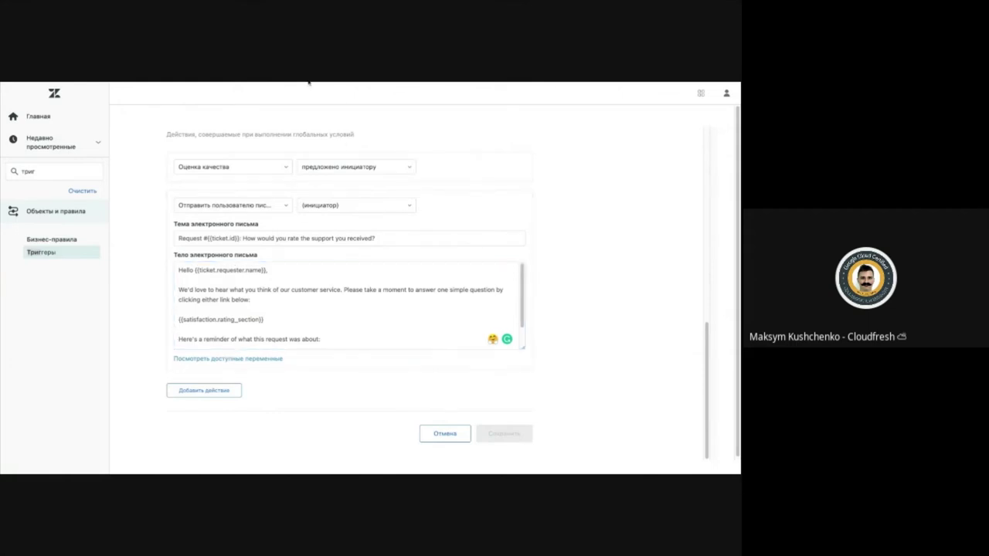
left_click(308, 81)
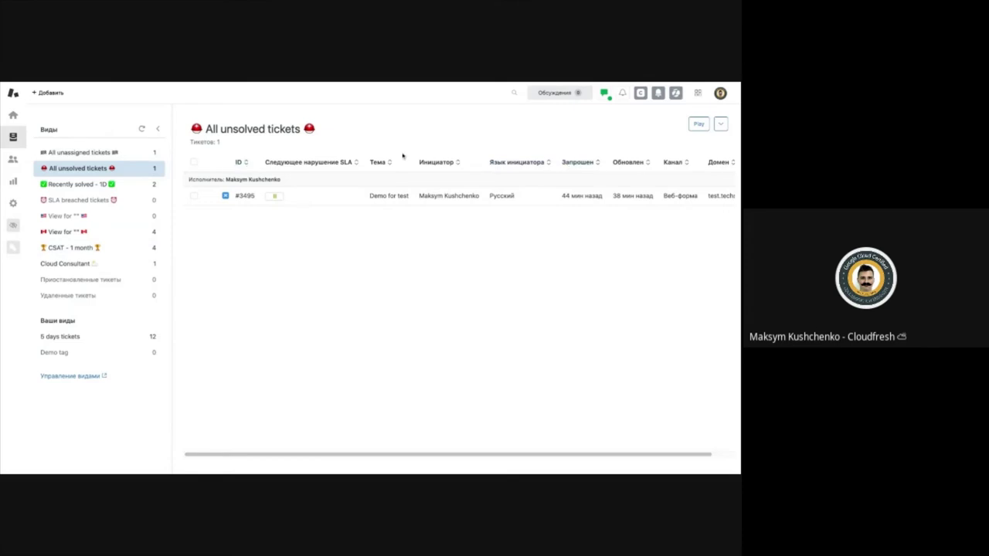
left_click(111, 247)
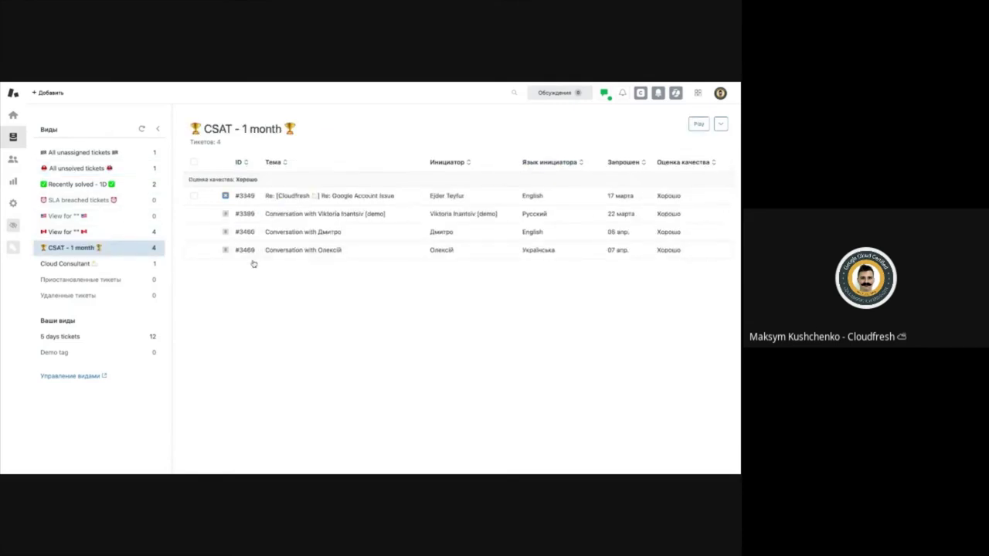
Inspect the satisfaction rating on the "Google Account issue" ticket from the "CSAT - 1 month" view, and close the ticket.
left_click_drag(197, 128, 284, 128)
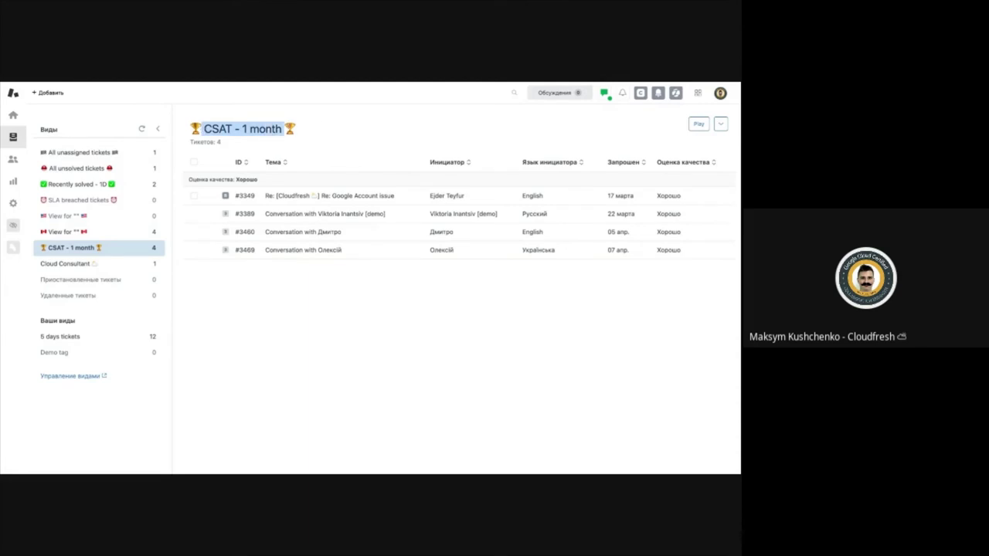
left_click(317, 122)
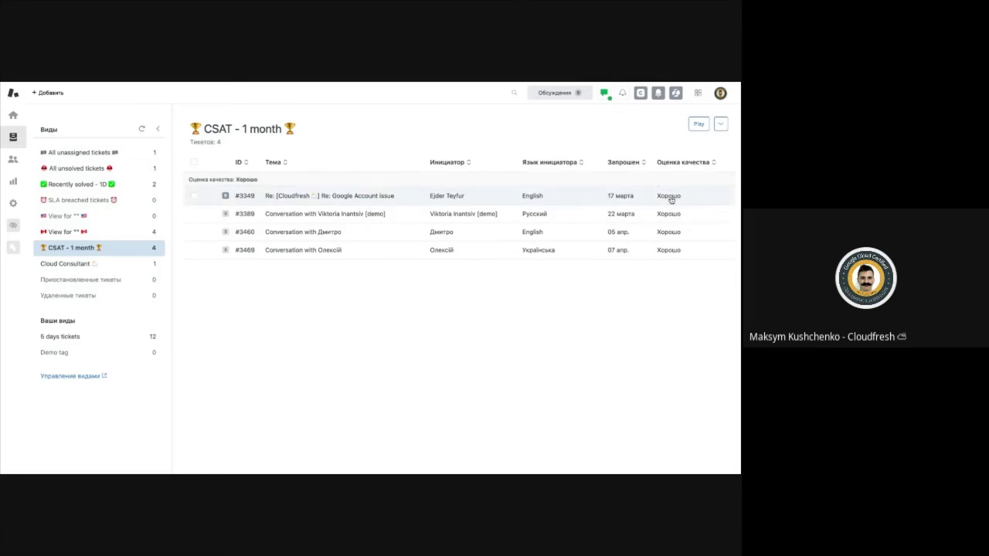
left_click(377, 201)
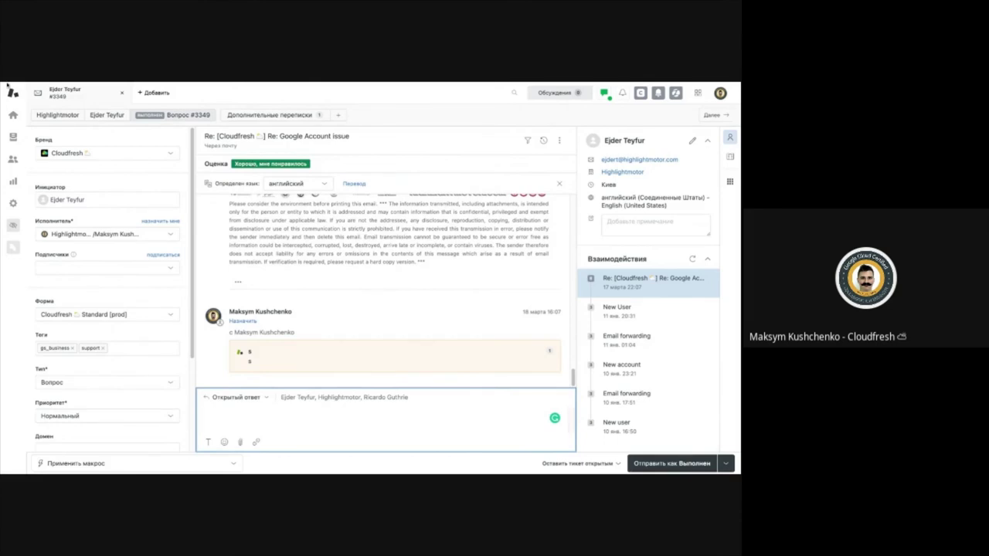
left_click(13, 137)
left_click(121, 94)
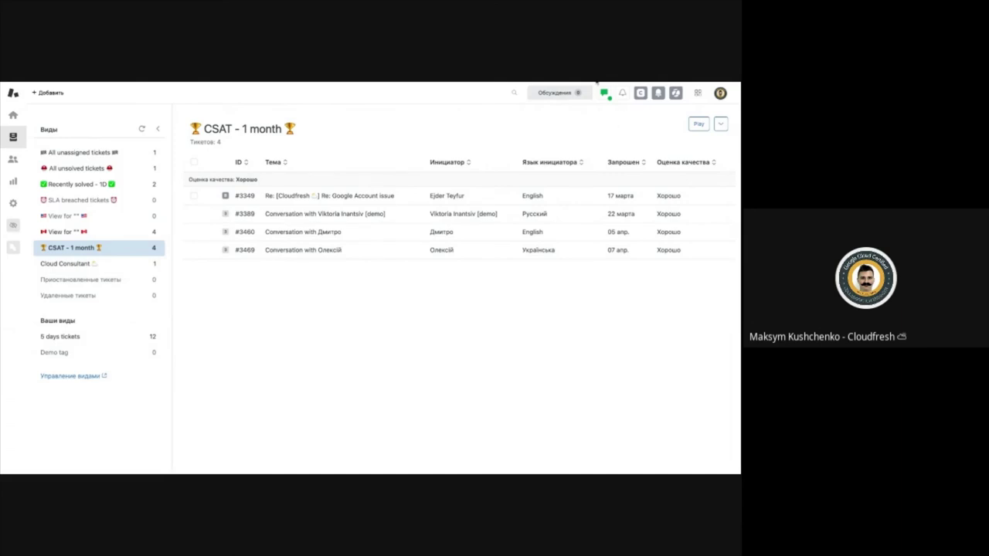
Switch to the Cloudfresh website's chat widget, rate the chat "Хорошо" and send the feedback comment "кцукц".
key("ctrl+Tab")
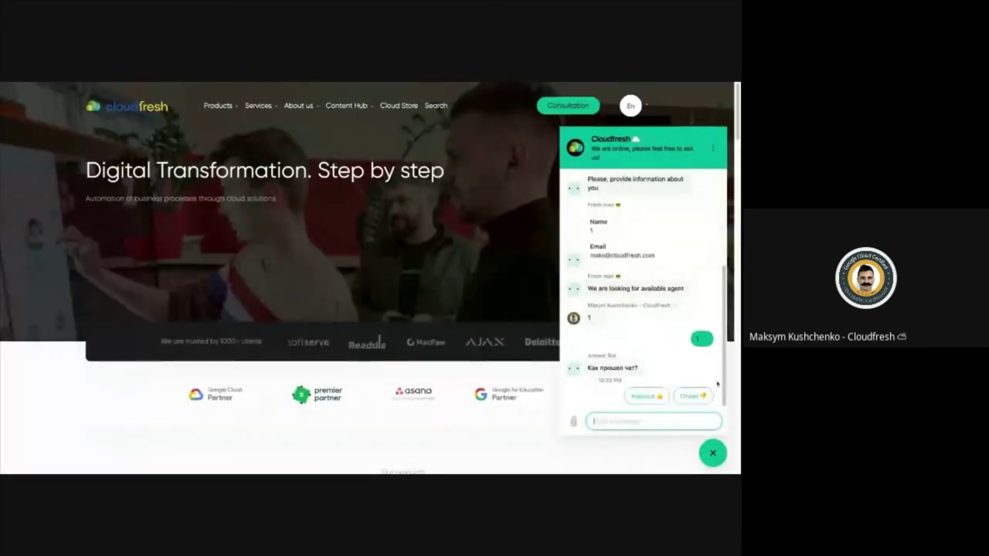
left_click(656, 398)
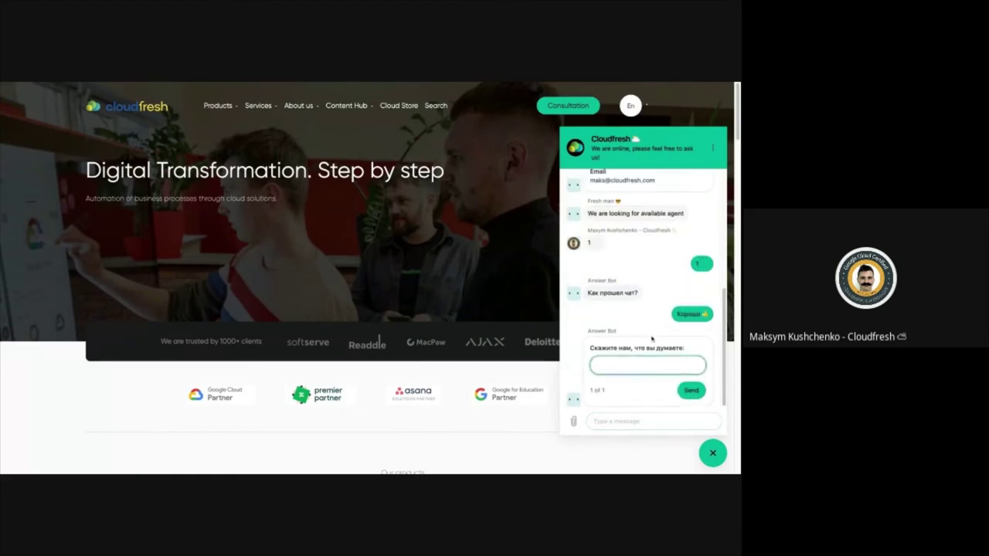
type("кцукц")
left_click(684, 390)
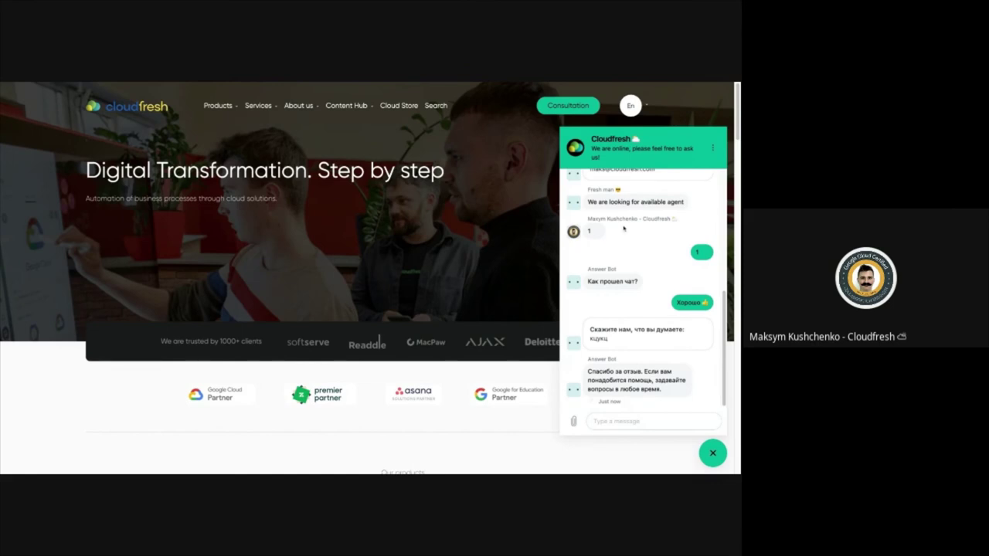
Return to Zendesk and open the newest conversation ticket in the "Recently solved - 1D" view to check its rating and comment.
left_click(503, 82)
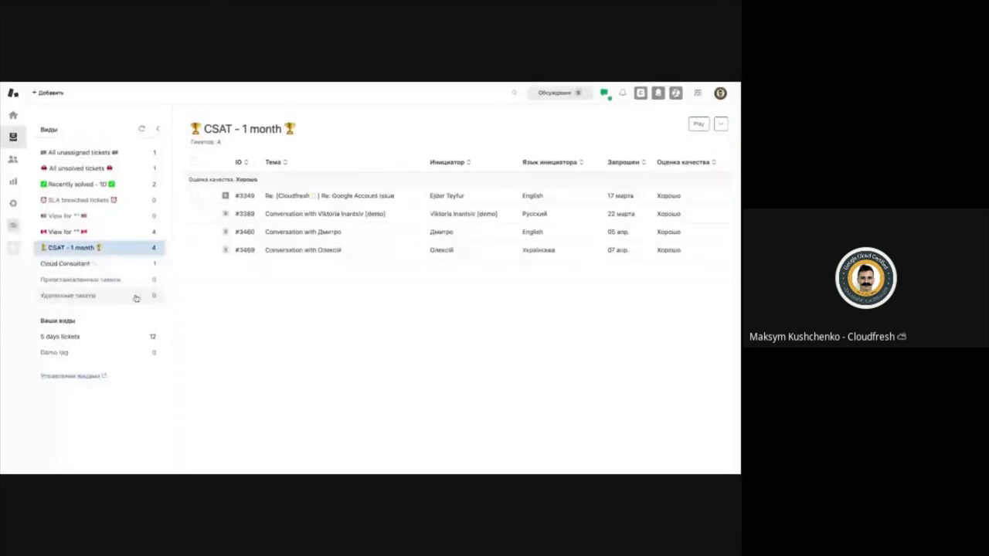
left_click(78, 168)
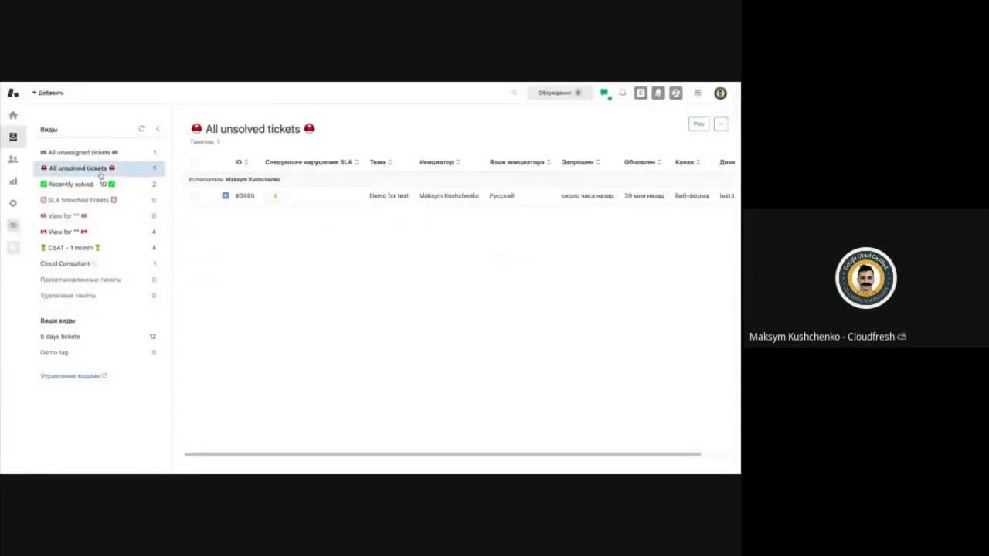
left_click(119, 184)
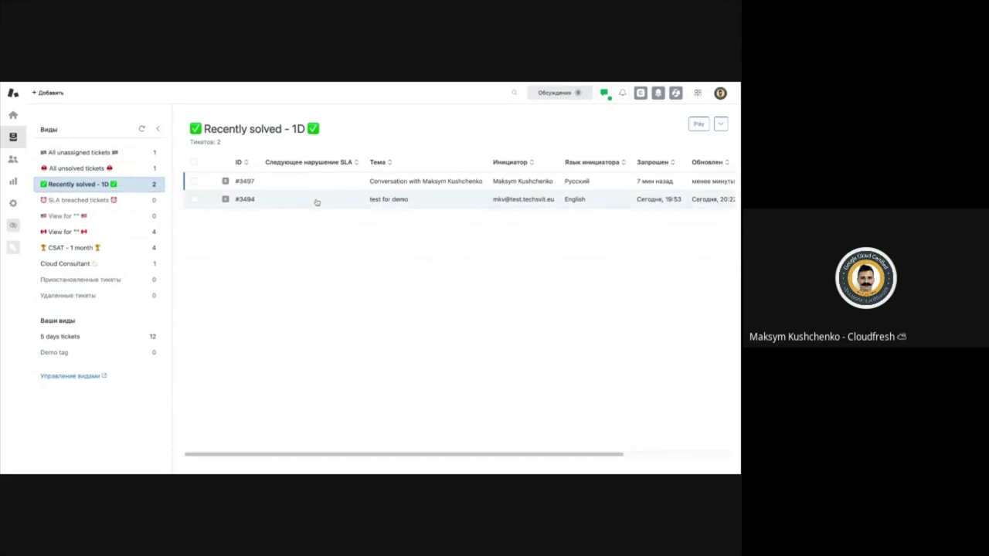
left_click(362, 185)
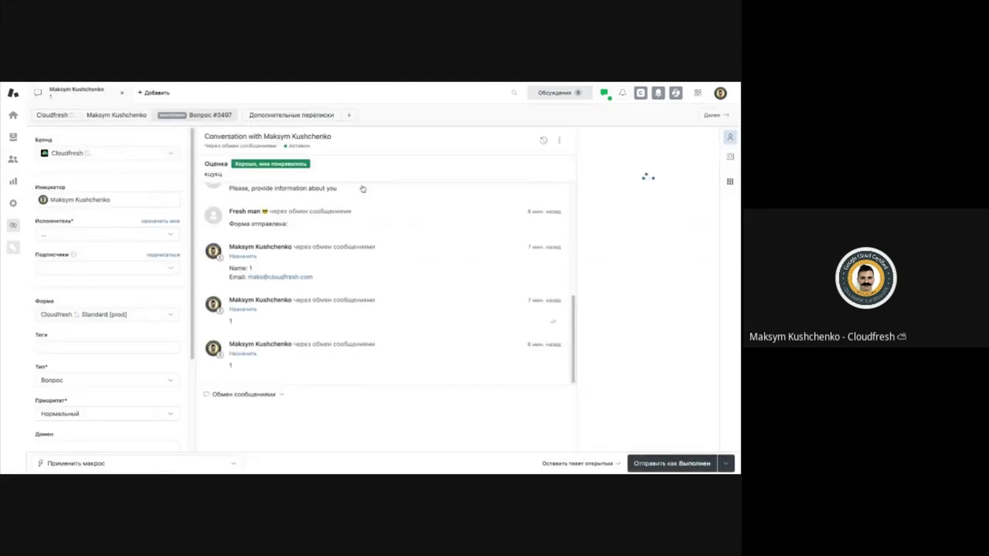